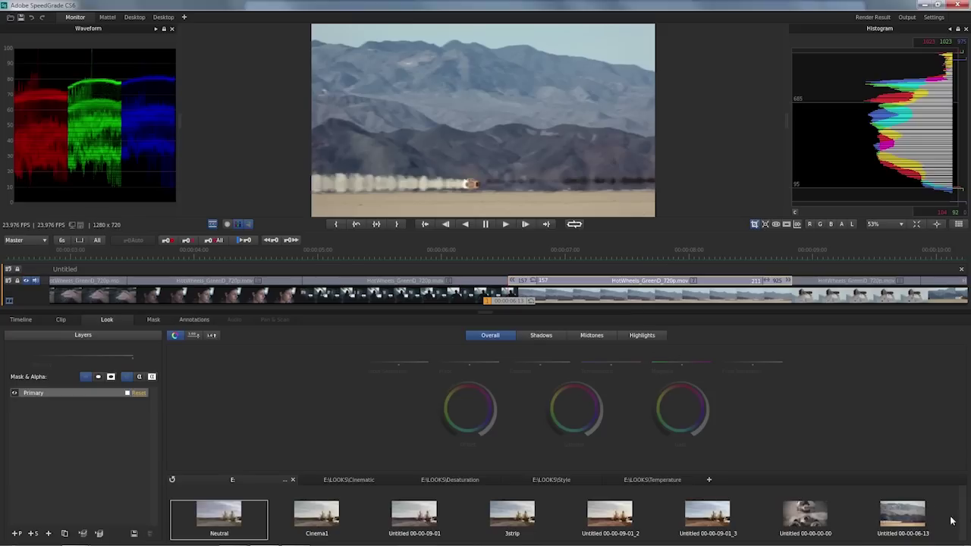
Apply the Untitled 00-00-06-13 look and blend its LUT layer at about 0.41 opacity
click(905, 518)
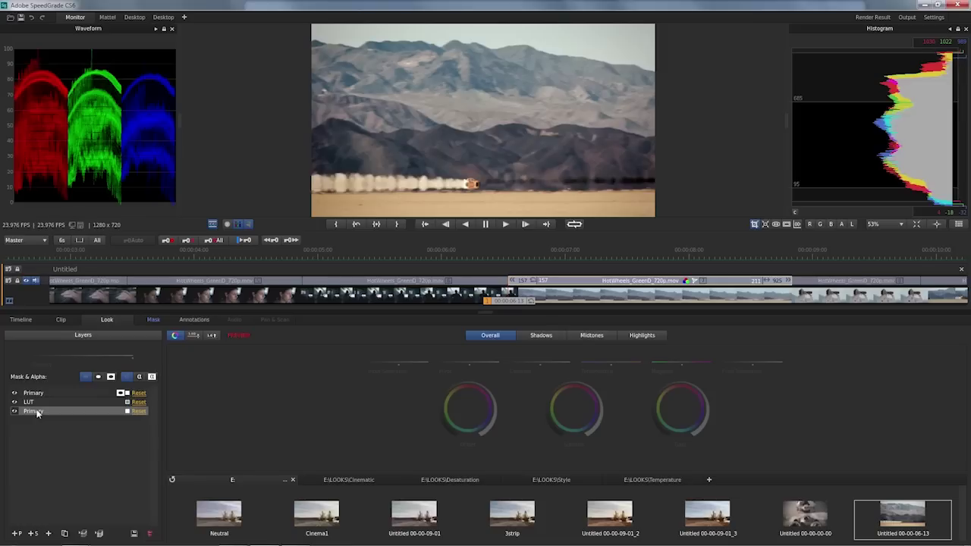
click(43, 404)
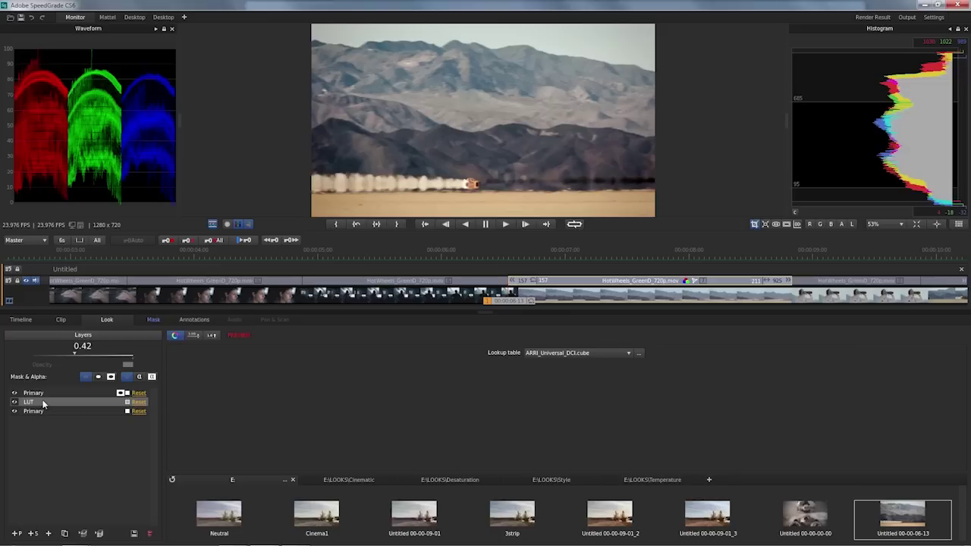
mouse_move(73, 353)
mouse_down()
mouse_move(129, 354)
mouse_move(80, 353)
mouse_up()
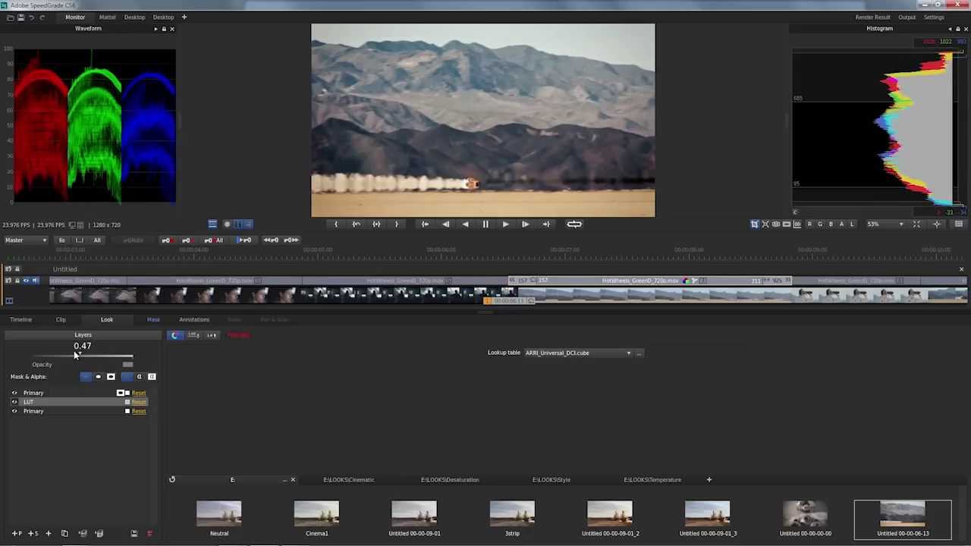
Toggle the top Primary layer off and on to compare its effect
click(49, 394)
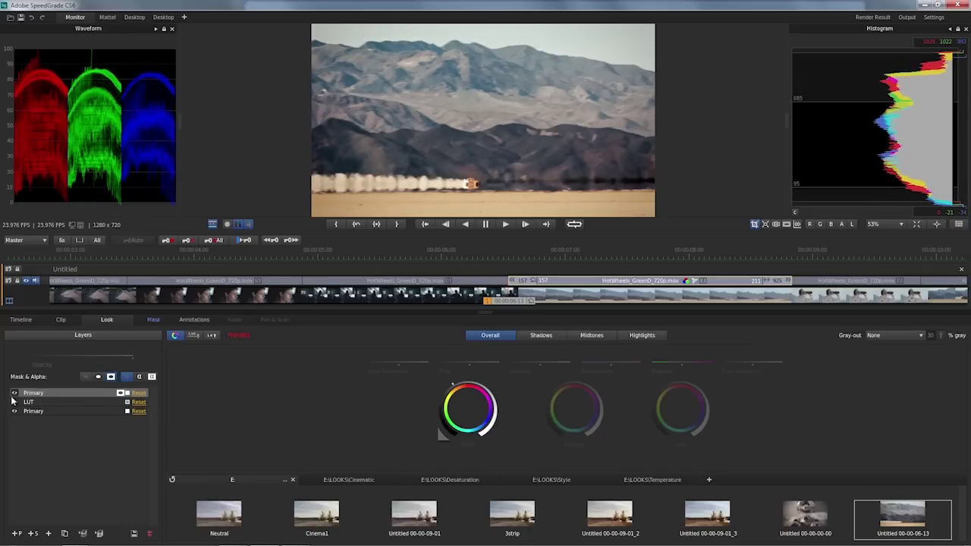
click(14, 393)
click(14, 393)
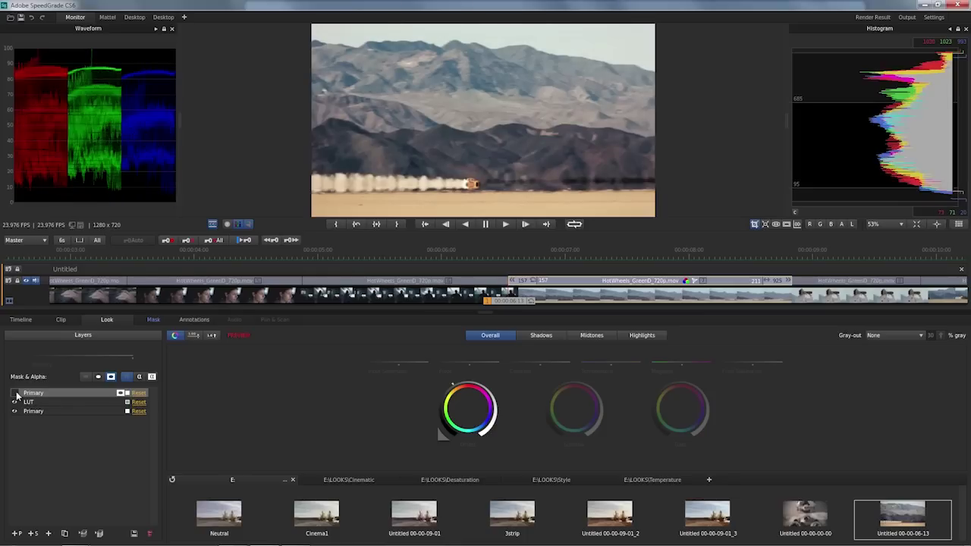
click(14, 393)
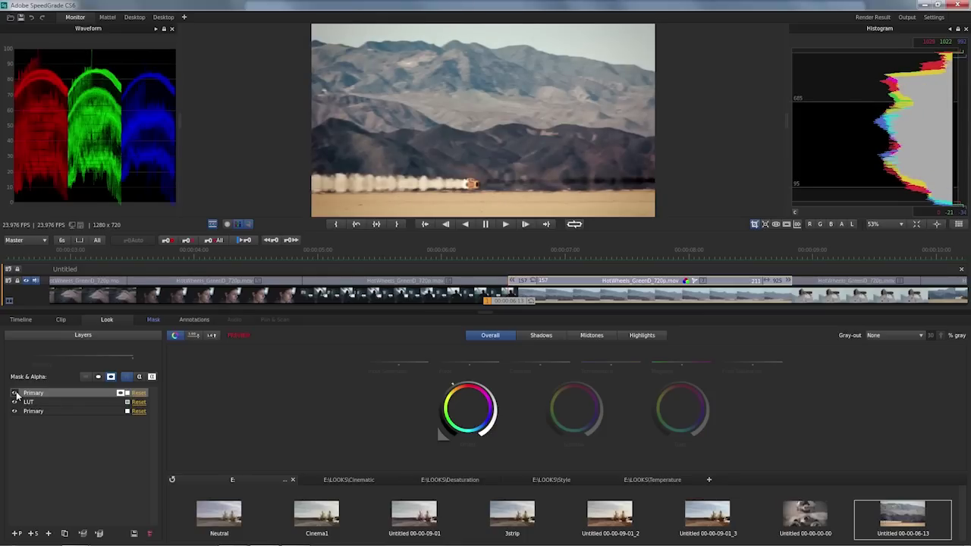
Darken the bottom Primary layer's Offset slightly and set midtone Temperature to 0.28
click(31, 413)
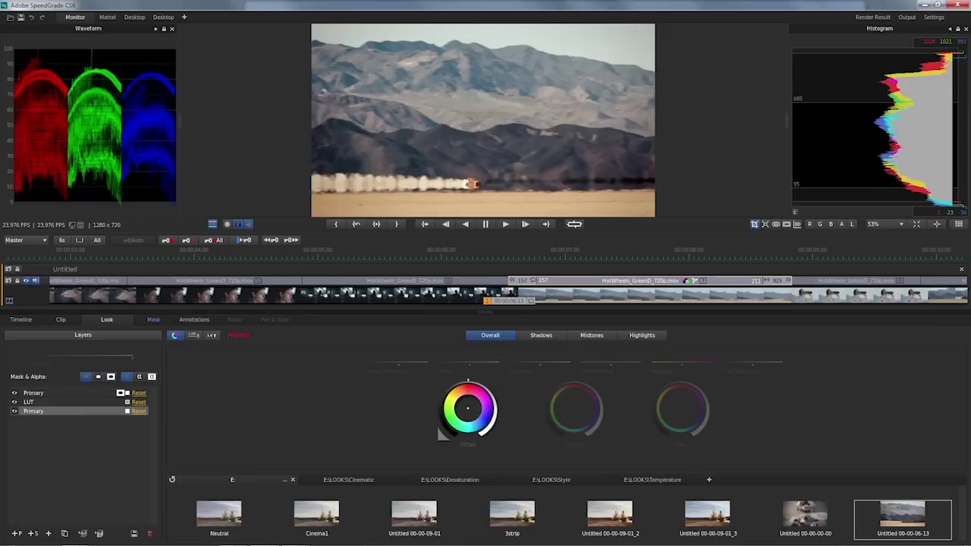
drag(488, 408, 442, 434)
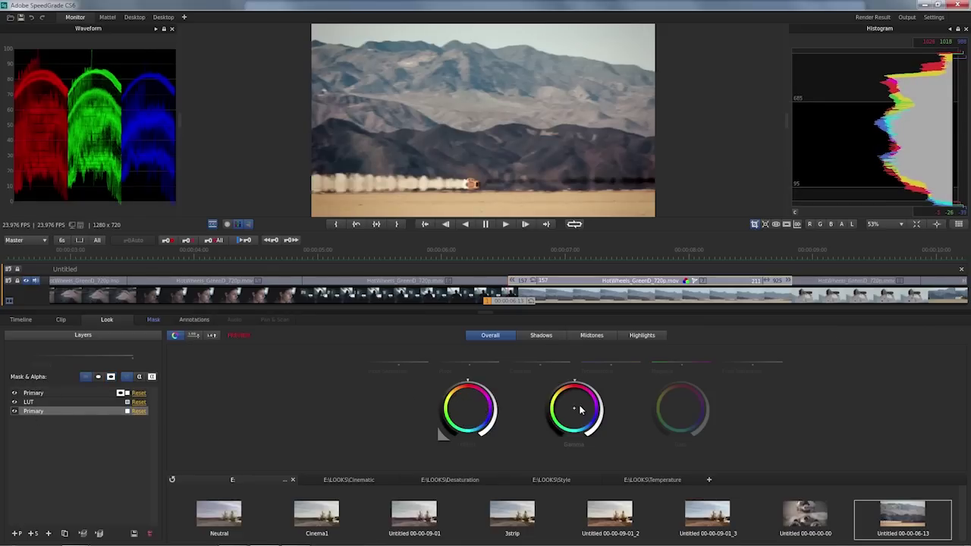
click(597, 336)
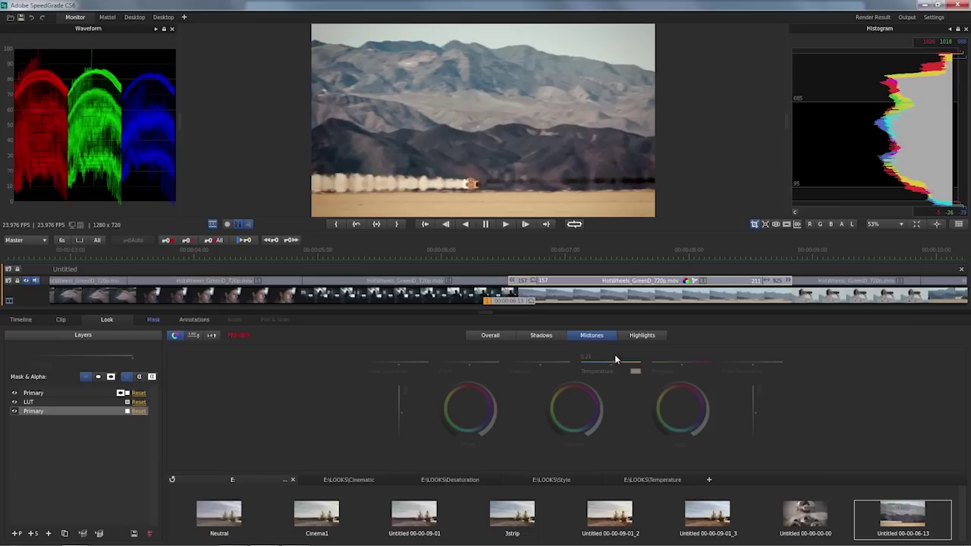
drag(616, 362, 621, 361)
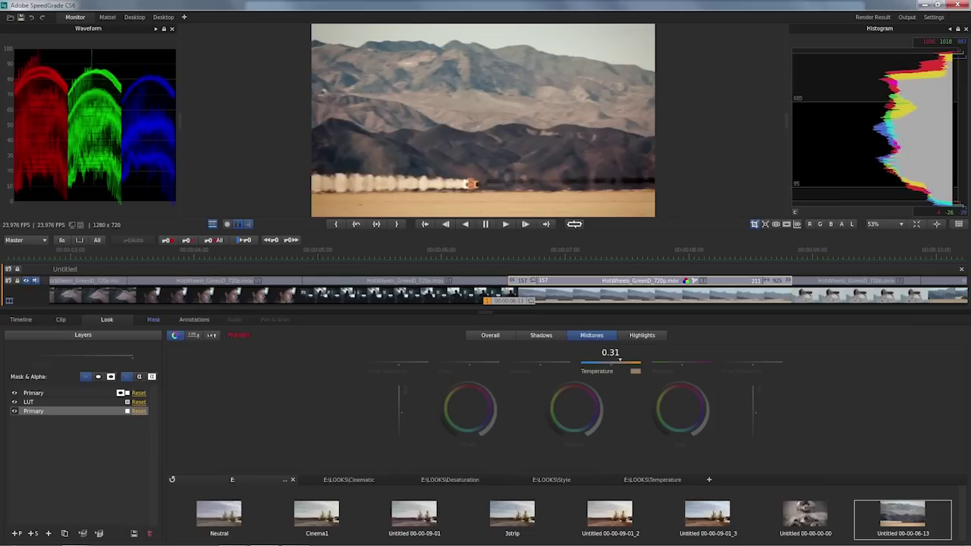
drag(621, 362, 597, 364)
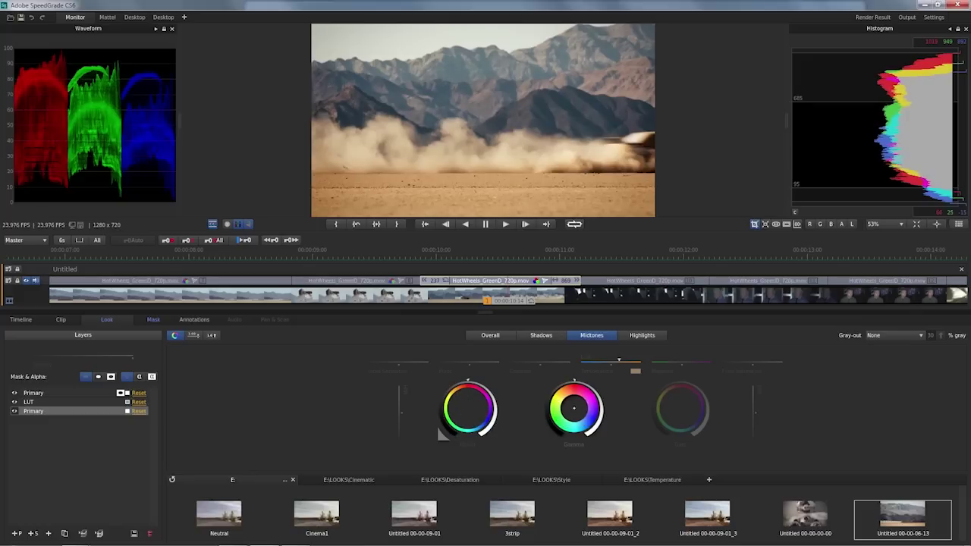
Adjust the Gamma balance, then split-screen the dust-cloud shot against the earlier car shot
click(583, 402)
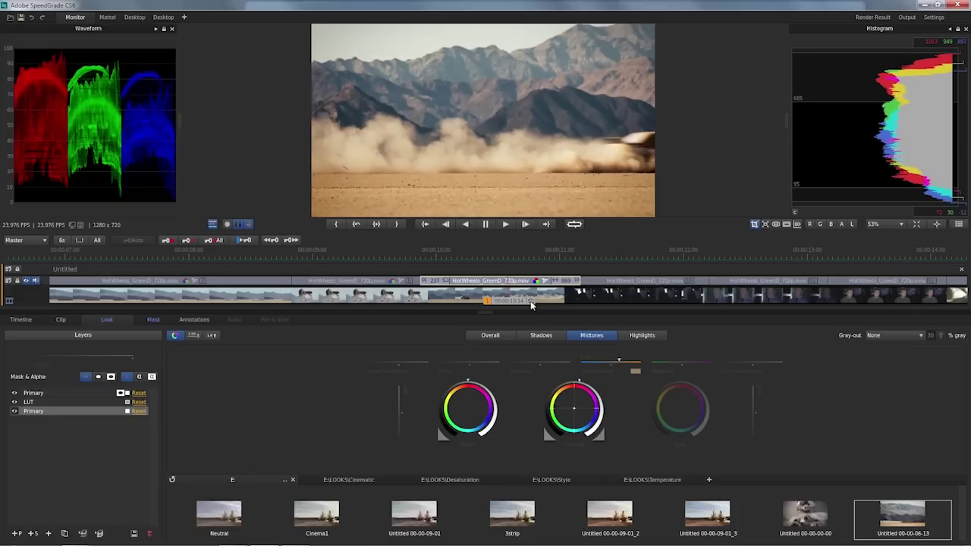
drag(542, 304, 246, 297)
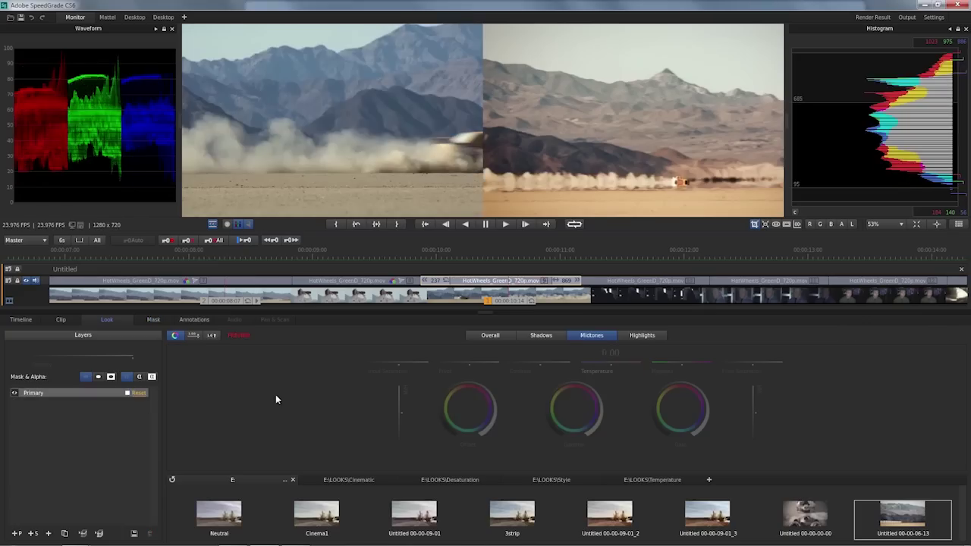
Return the viewer to a single image and show the Timeline setup options
click(296, 112)
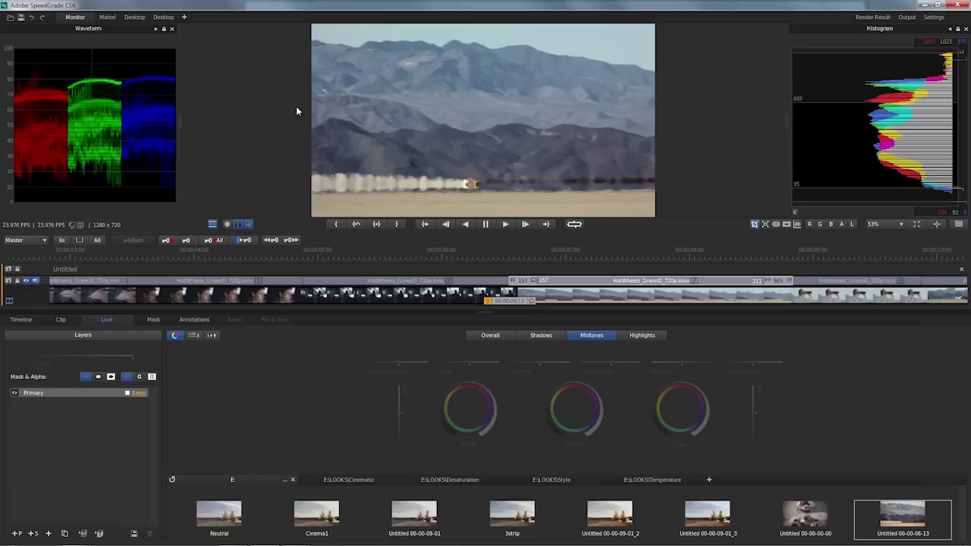
click(22, 319)
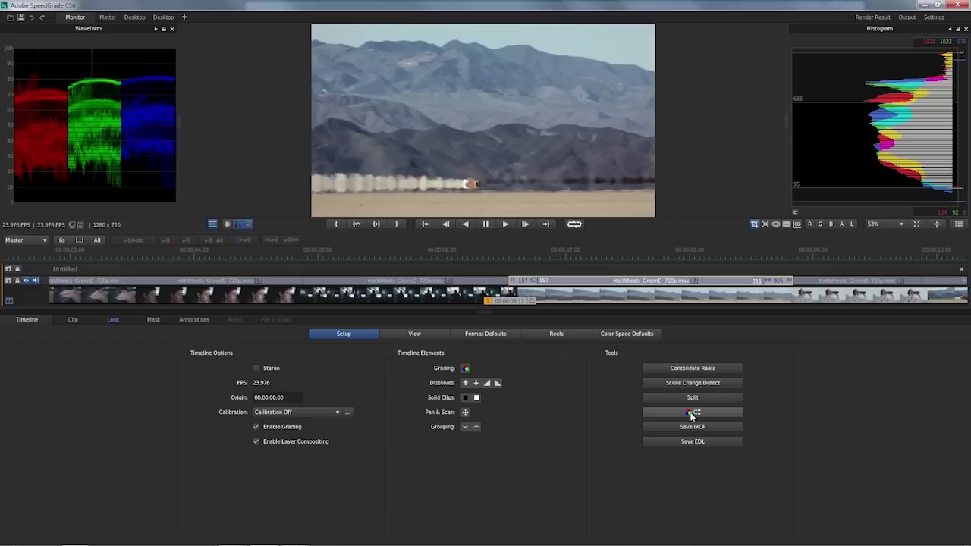
Add an empty grading track above the clip track
click(691, 414)
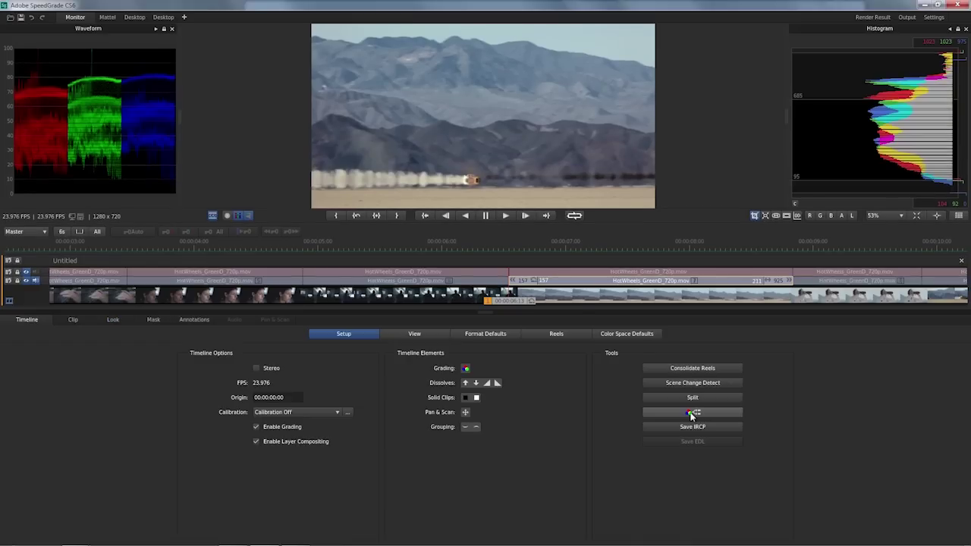
mouse_move(465, 368)
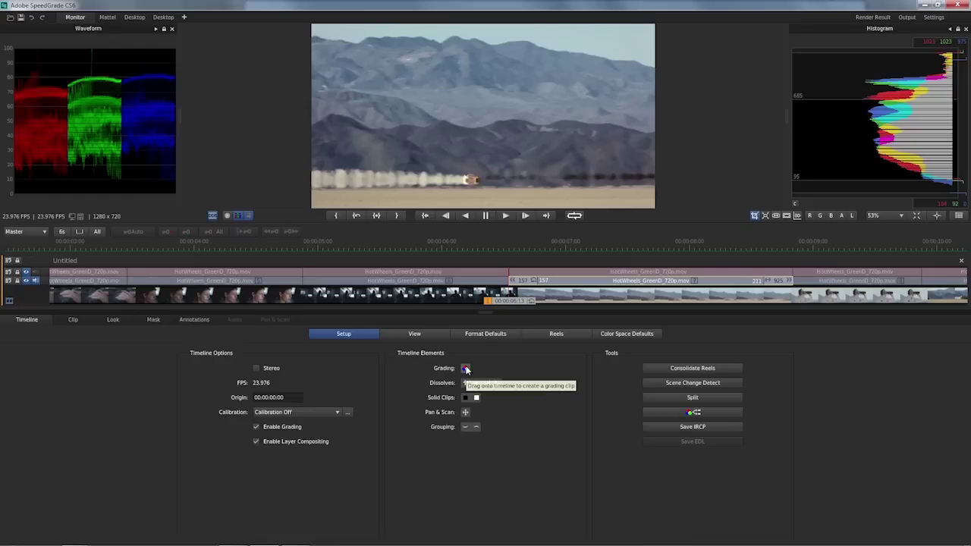
Create an Untitled grading clip on the grading track and stretch it across several later HotWheels shots
drag(465, 369, 486, 266)
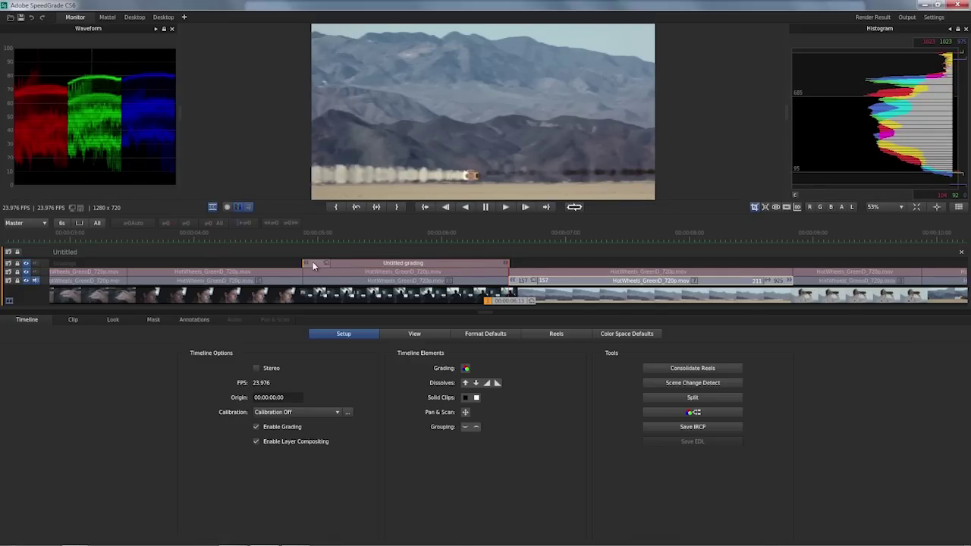
drag(313, 265, 55, 279)
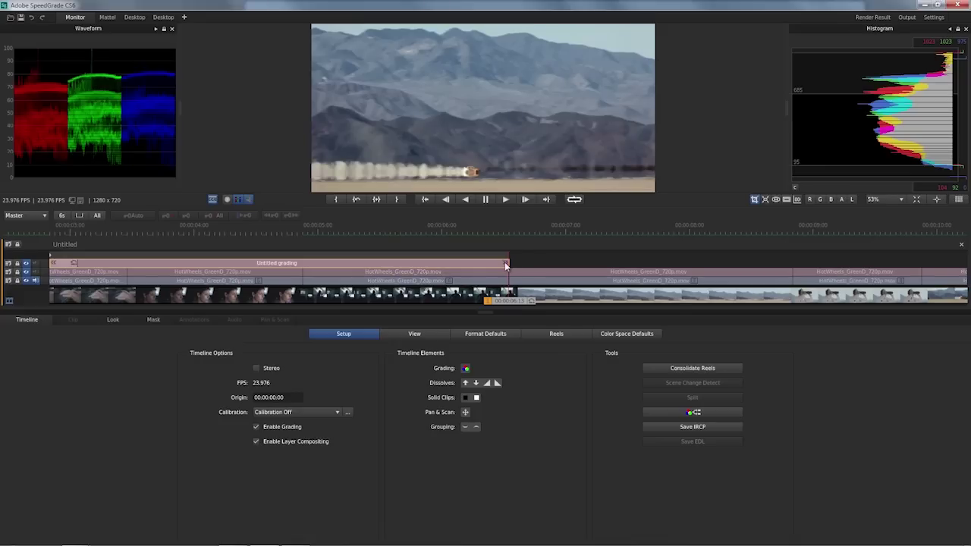
drag(516, 263, 921, 258)
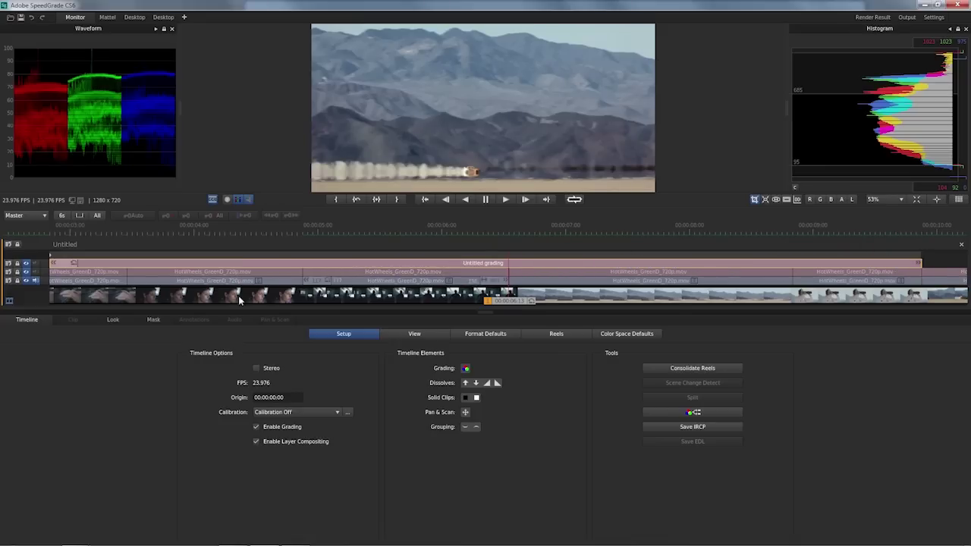
mouse_move(85, 265)
mouse_down()
mouse_move(528, 264)
mouse_move(511, 267)
mouse_up()
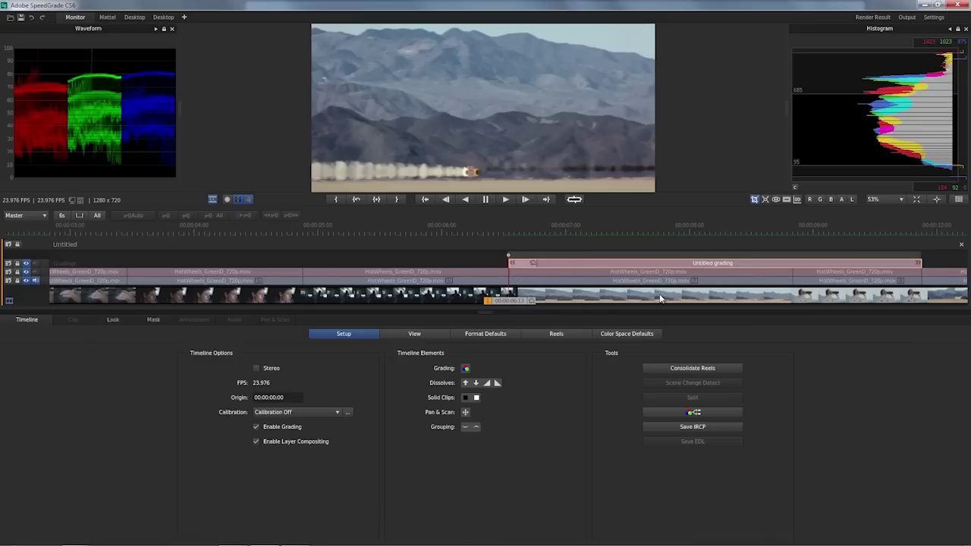
scroll(659, 296, down, 2)
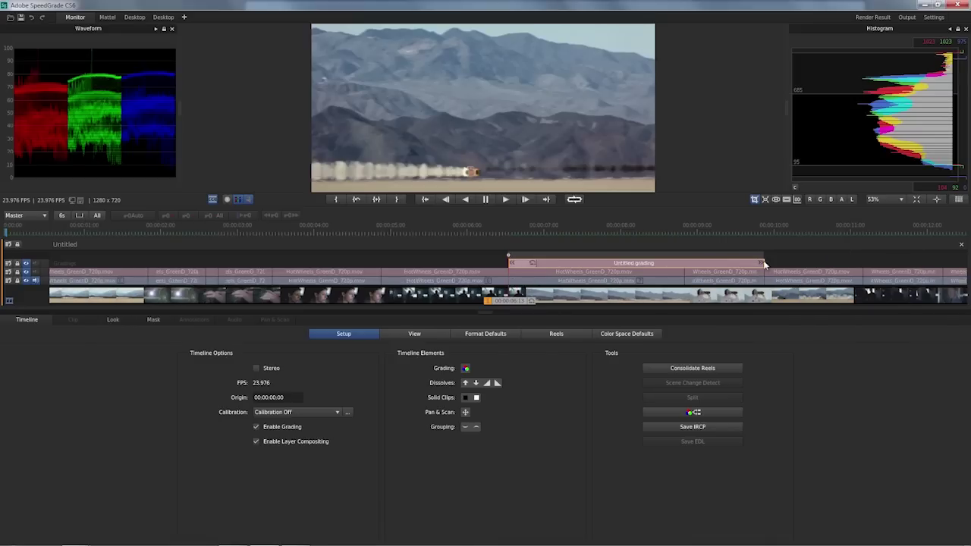
drag(765, 265, 858, 266)
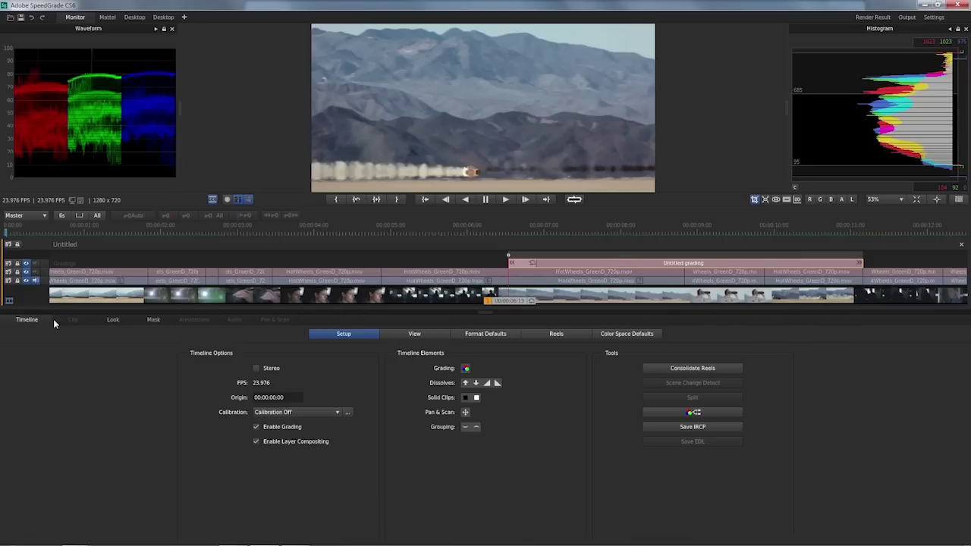
Apply the Untitled 00-00-06-13 look to the HotWheels clip and toggle the track to compare
click(112, 321)
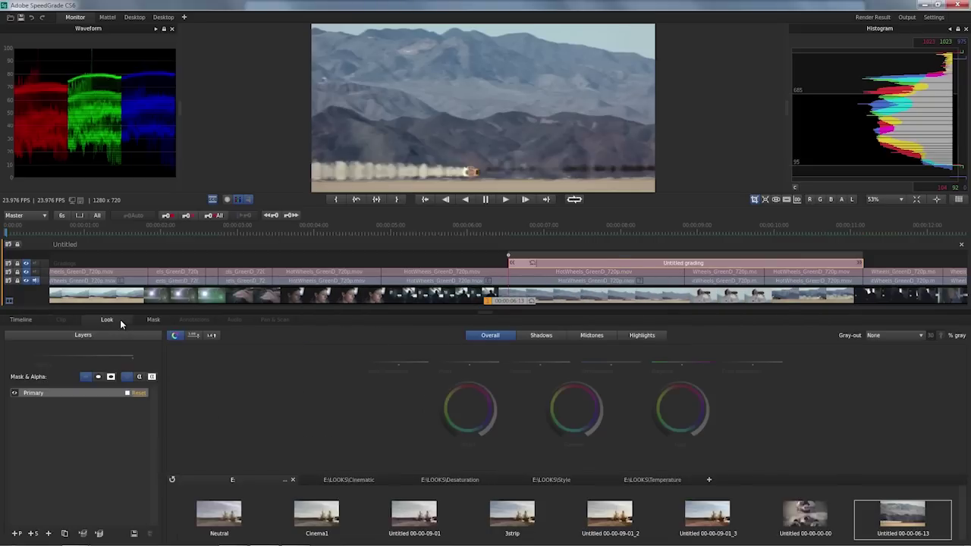
click(571, 273)
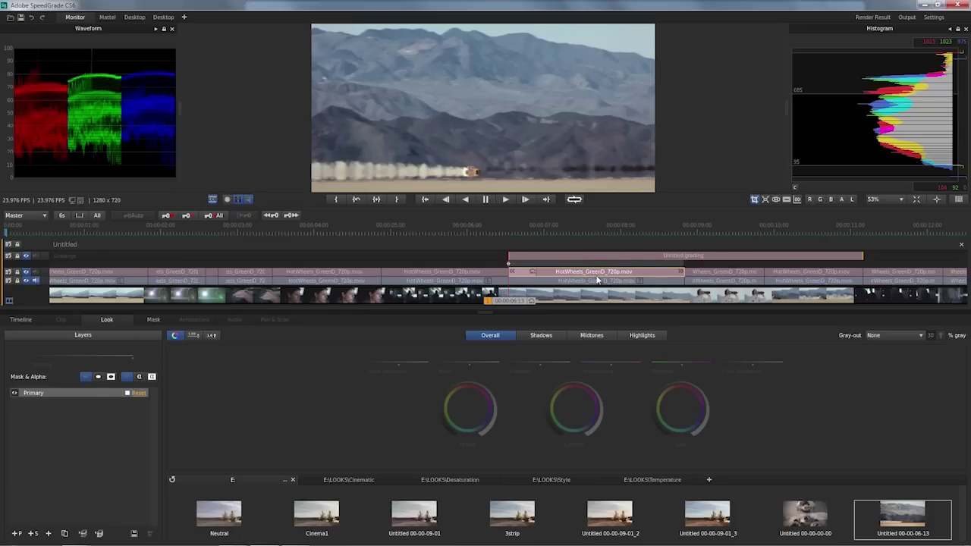
double_click(898, 516)
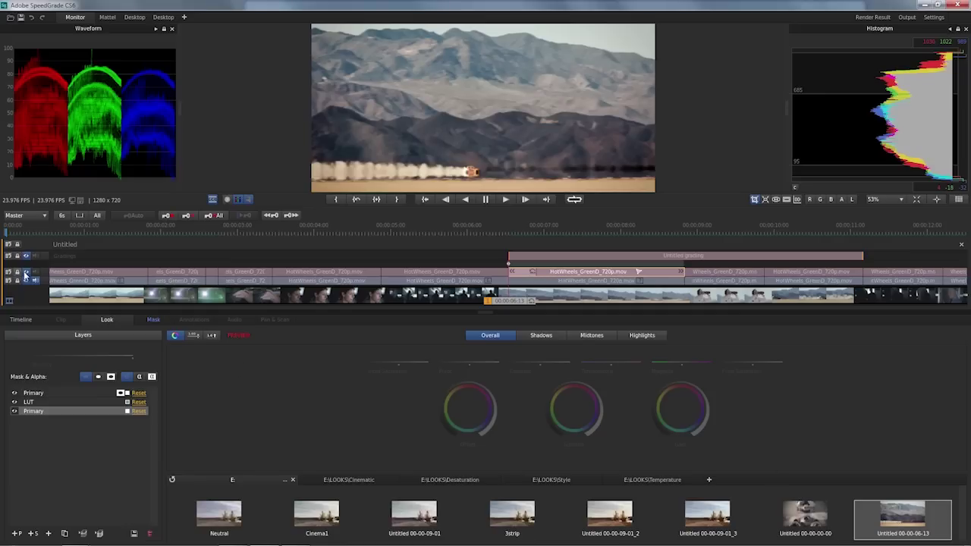
click(27, 272)
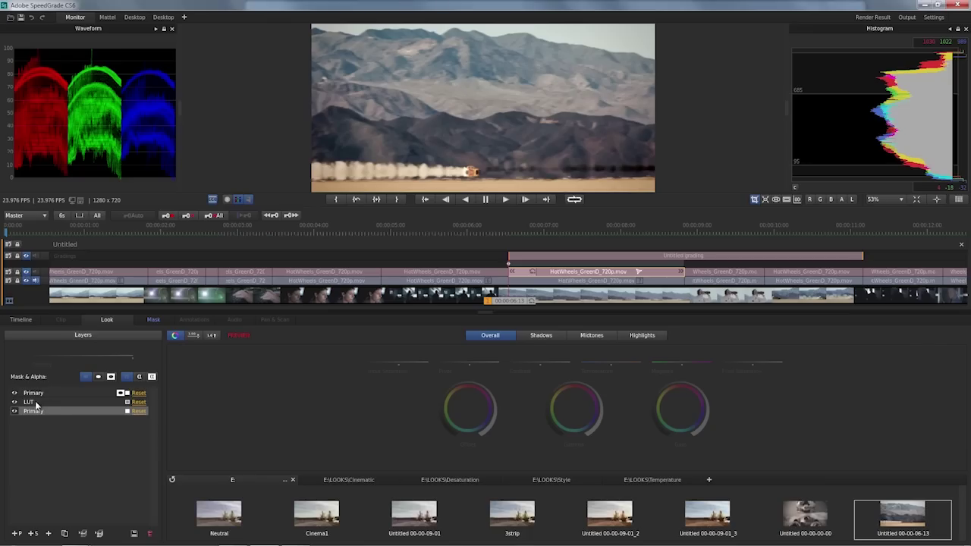
Reorder and reset the LUT layer, then delete it, leaving the two Primary layers
click(35, 403)
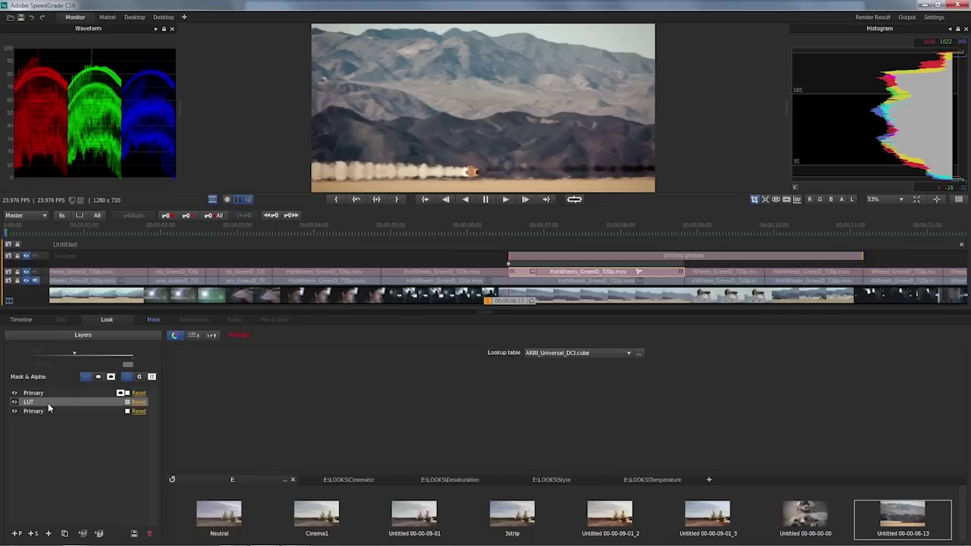
mouse_move(47, 403)
mouse_down()
mouse_move(49, 390)
mouse_move(49, 413)
mouse_up()
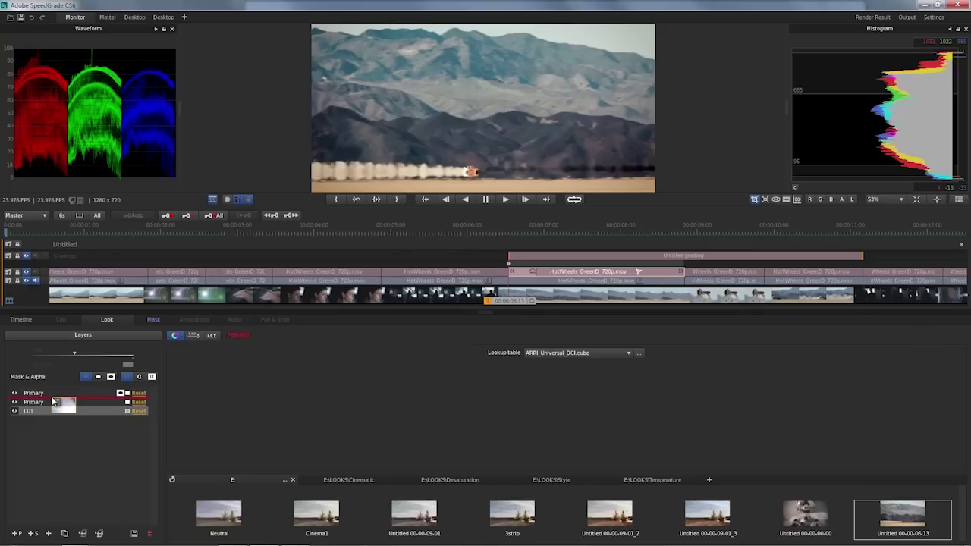
drag(48, 411, 52, 402)
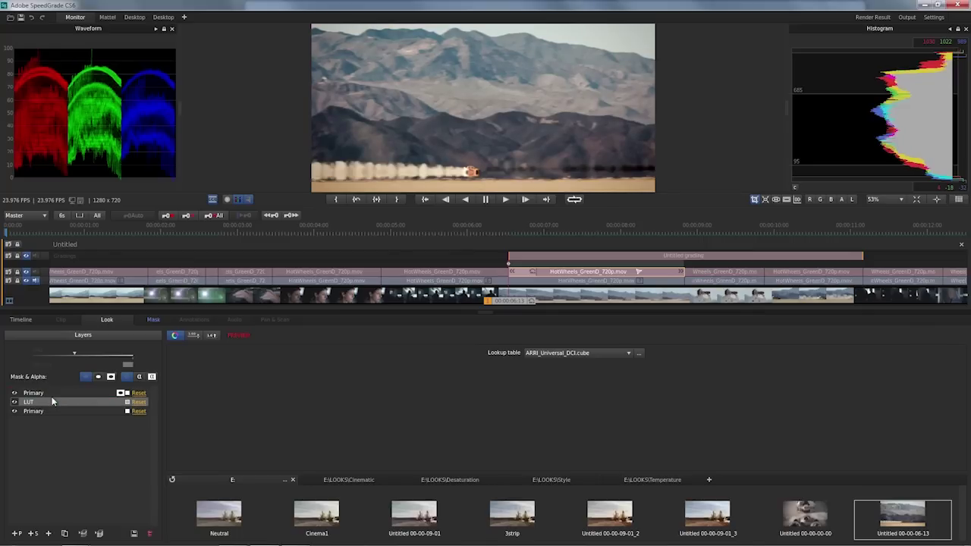
click(140, 403)
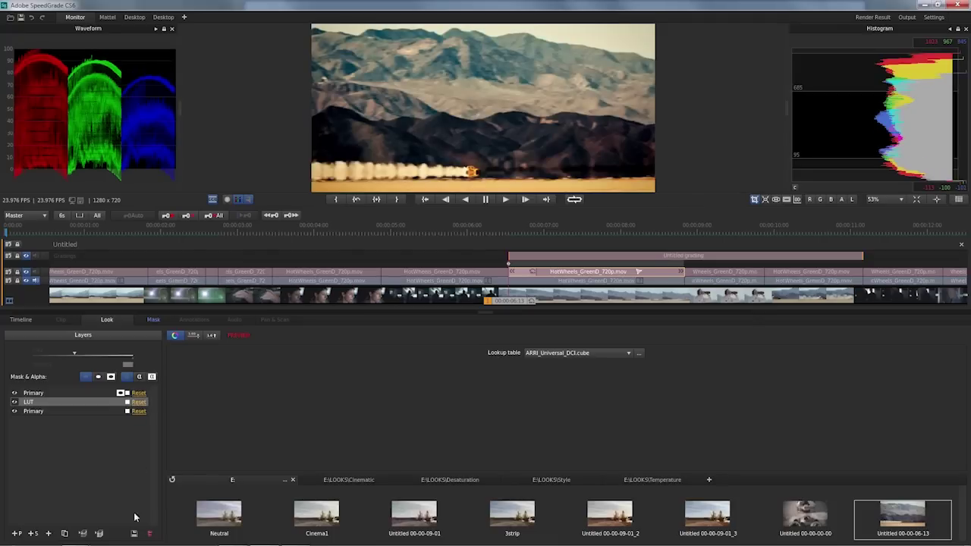
click(151, 534)
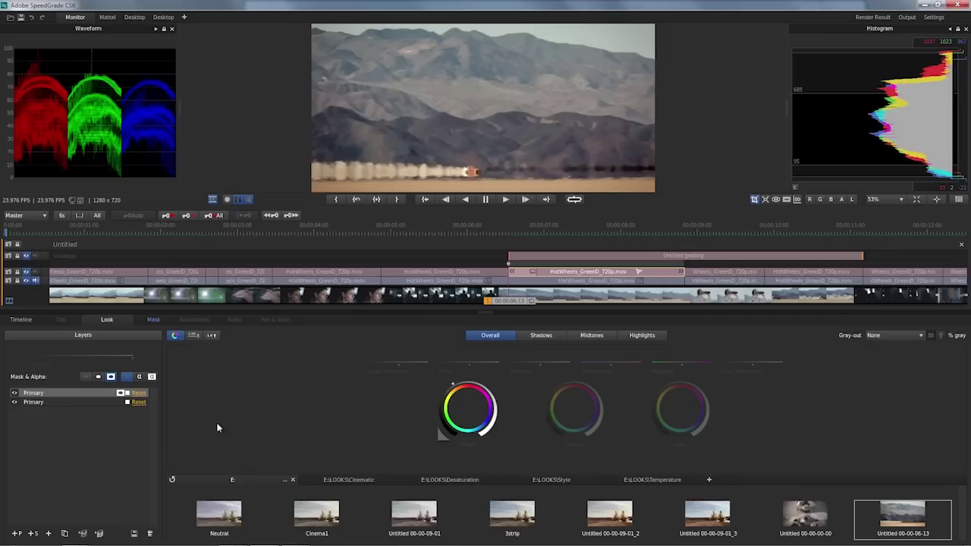
Add a LUT layer at 0.59 opacity to the Untitled grading clip, then reselect the HotWheels clip
click(657, 256)
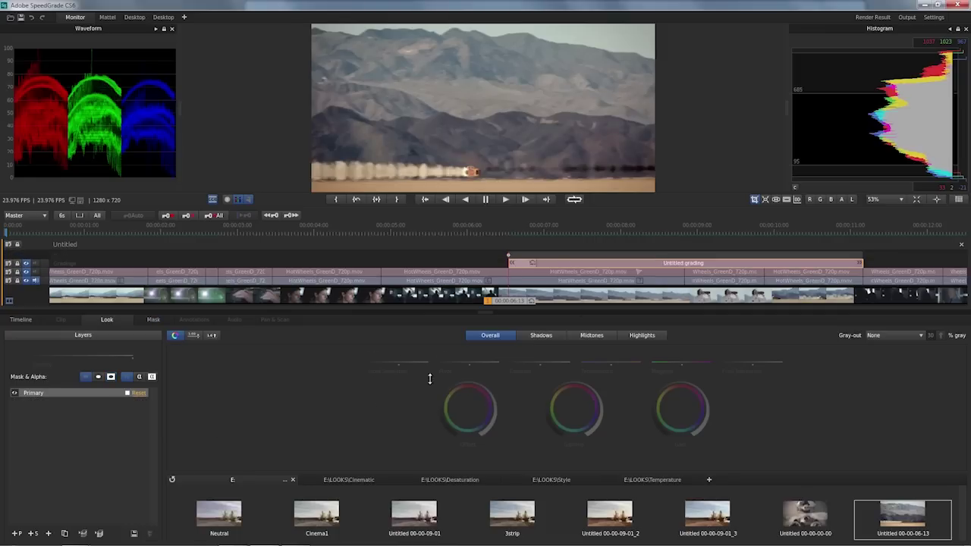
click(49, 538)
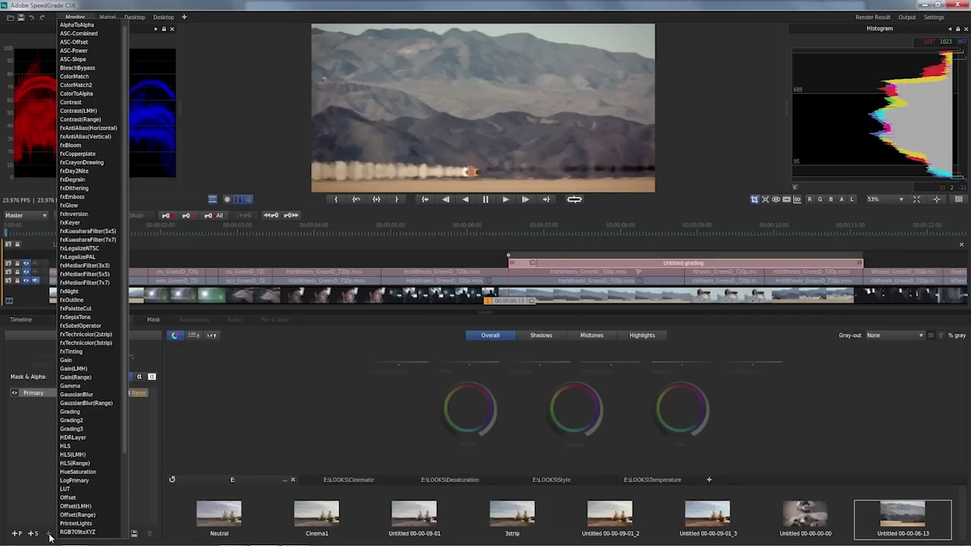
click(73, 491)
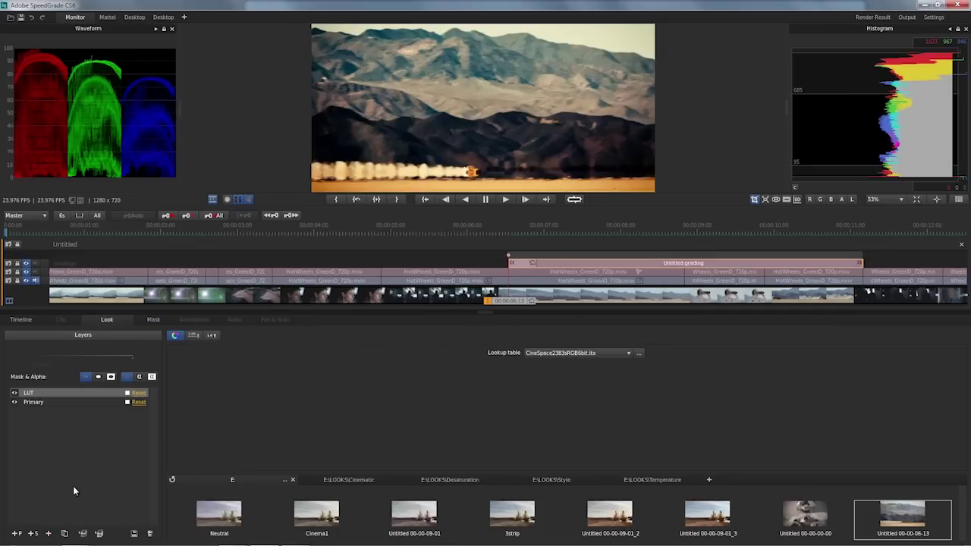
drag(132, 354, 80, 354)
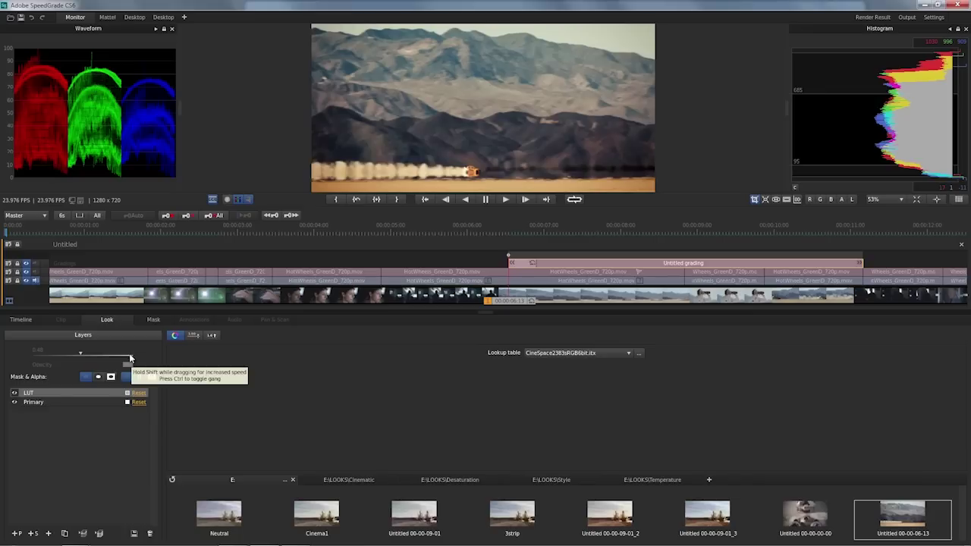
click(625, 273)
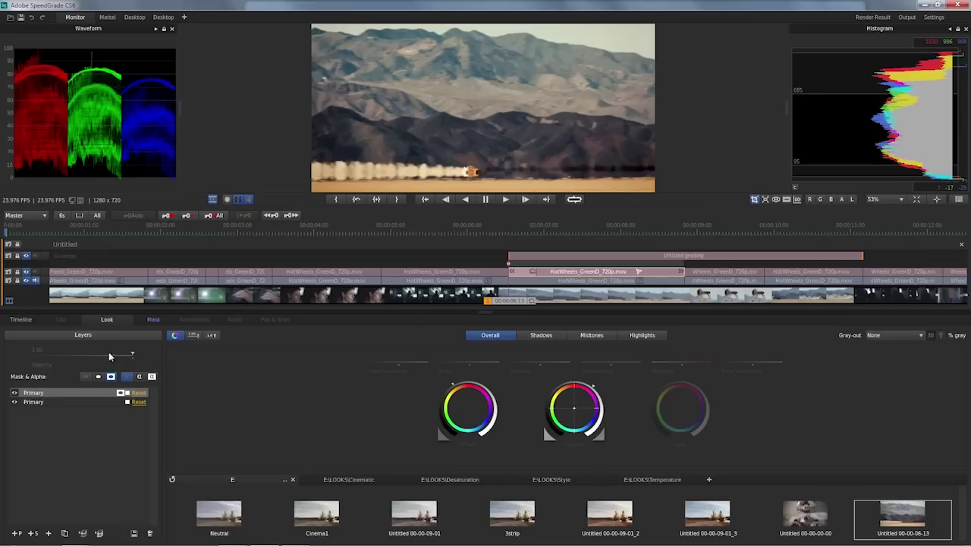
Split the HotWheels clip's grades onto a new middle track and select the clip there
click(21, 319)
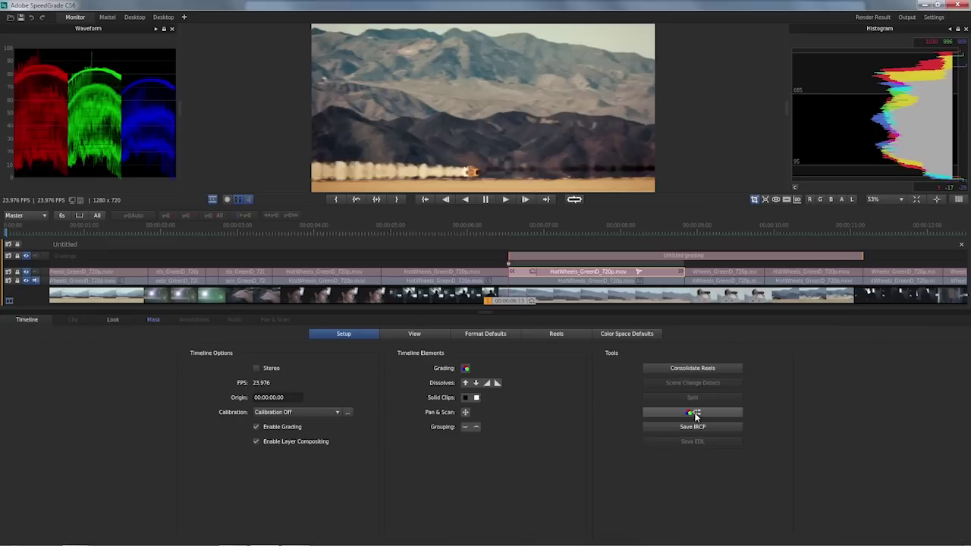
click(672, 282)
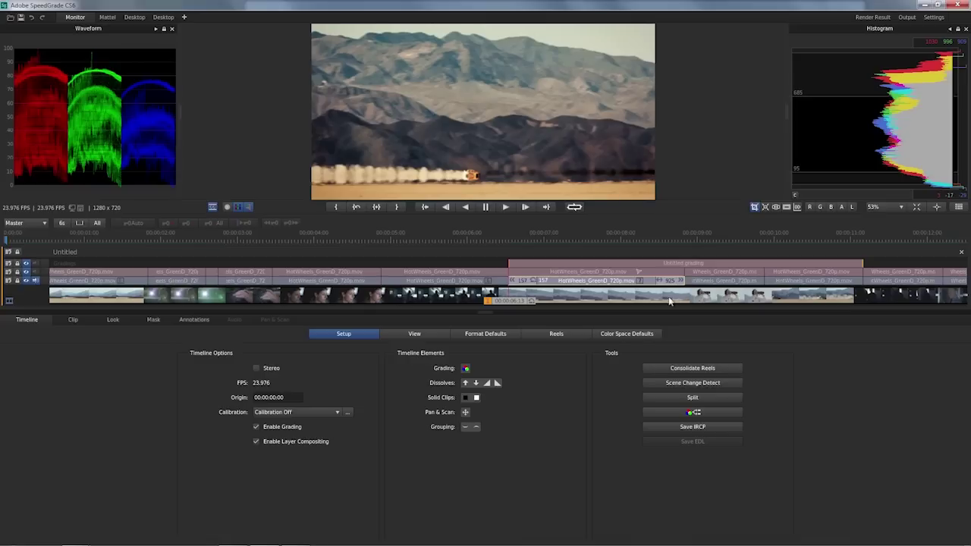
click(683, 411)
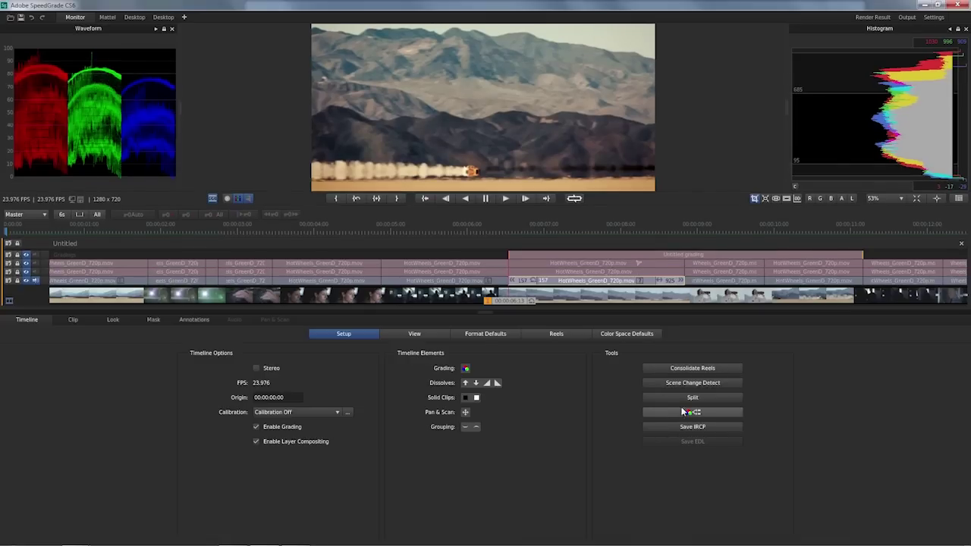
click(578, 272)
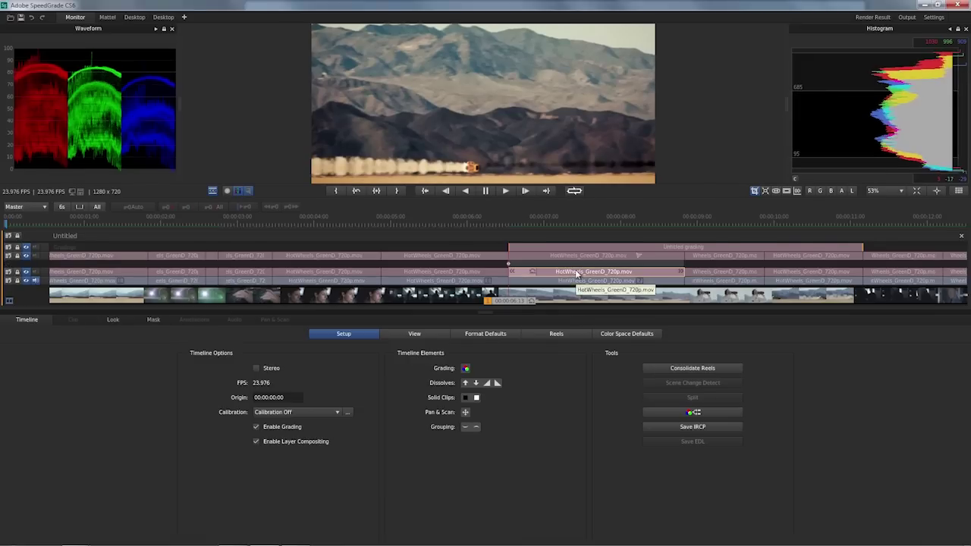